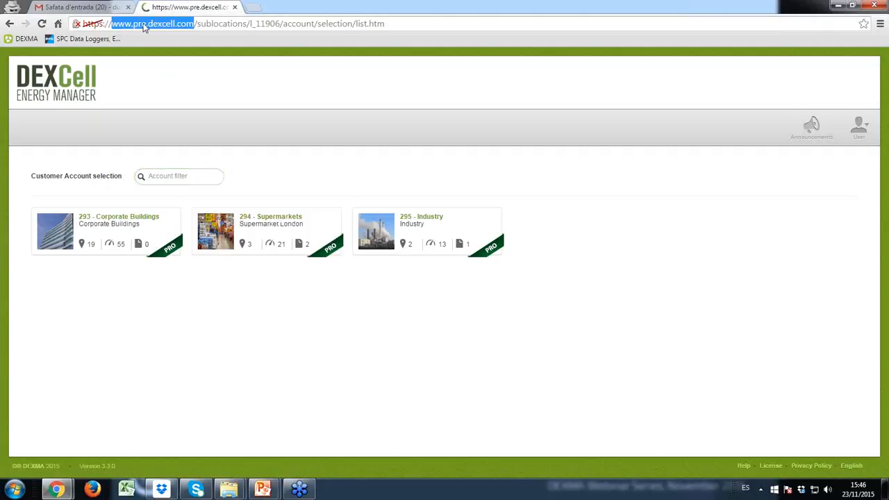
Open the 293 - Corporate Buildings account and its location settings tree.
left_click(173, 25)
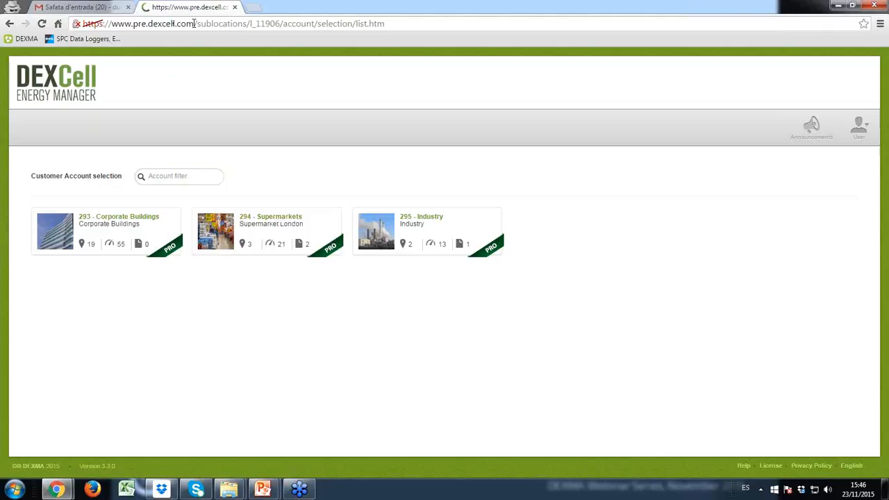
left_click_drag(196, 23, 108, 23)
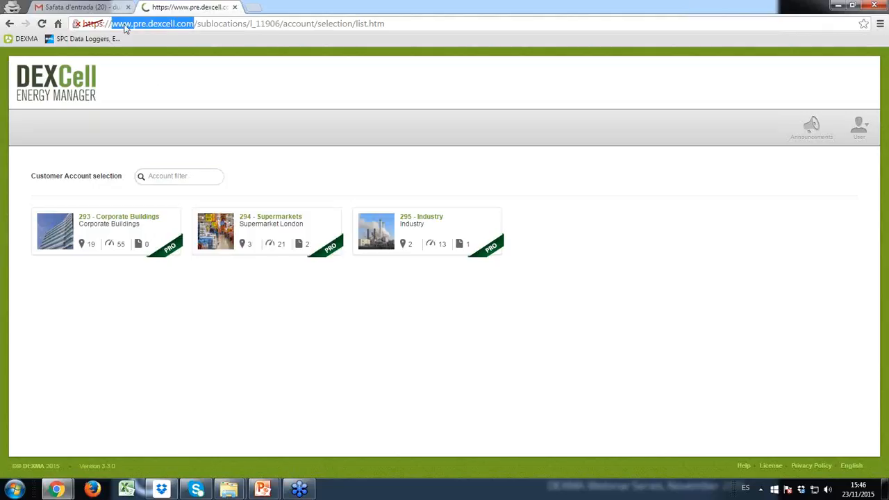
left_click(217, 326)
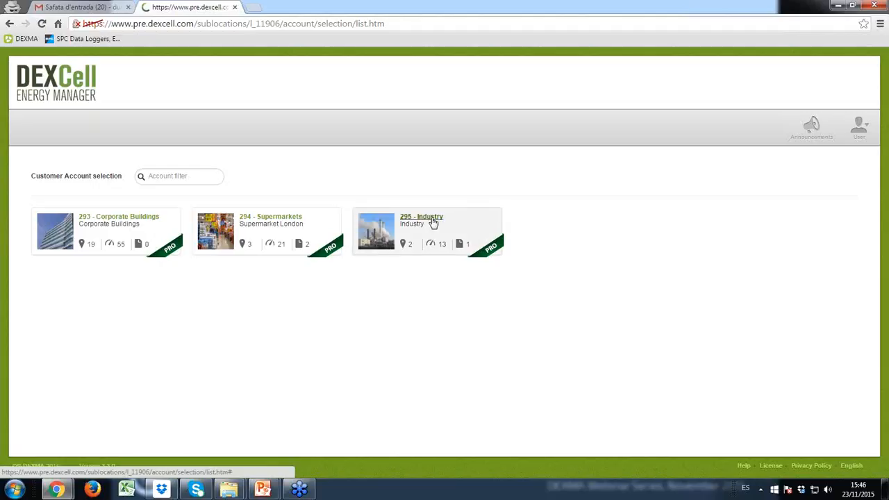
left_click(139, 221)
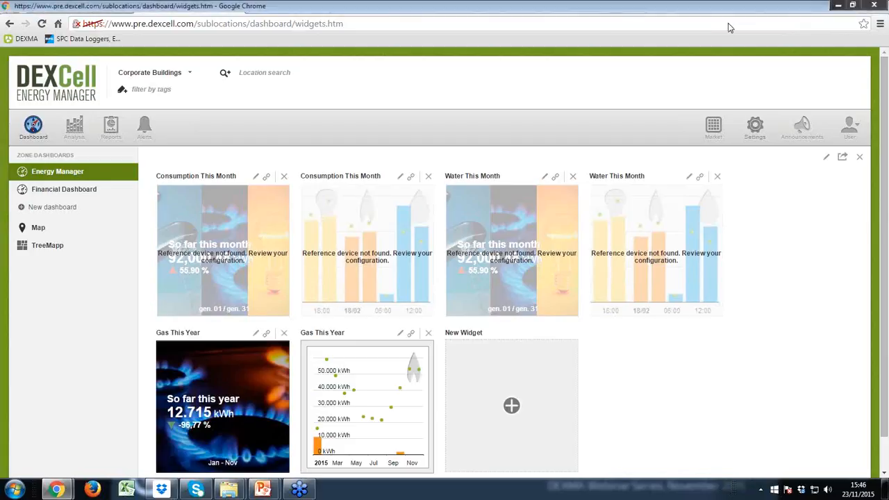
left_click(754, 132)
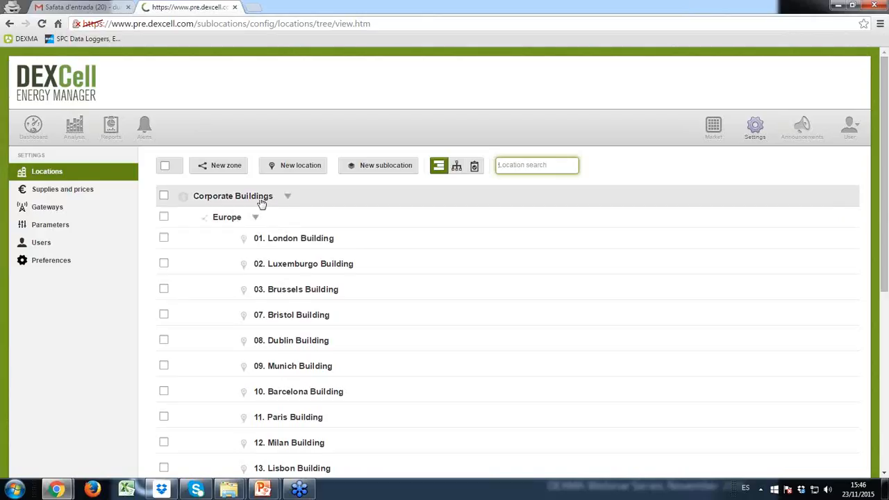
scroll(259, 201, "down", 1)
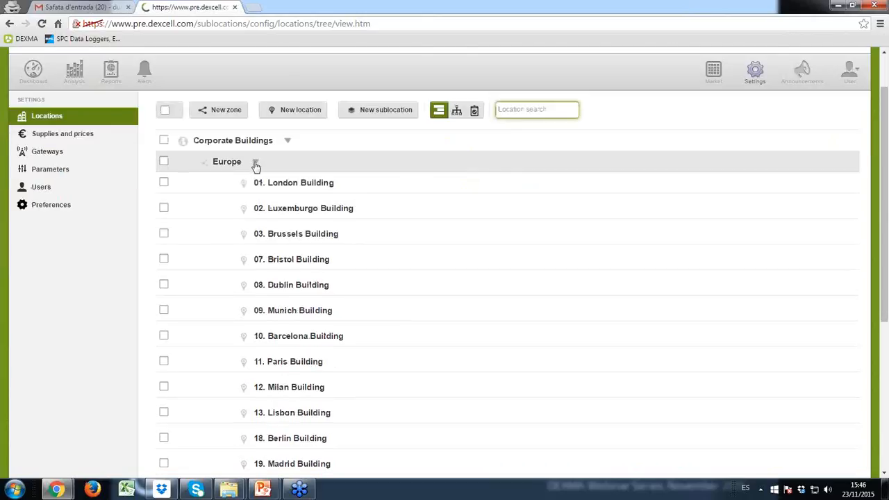
left_click(256, 165)
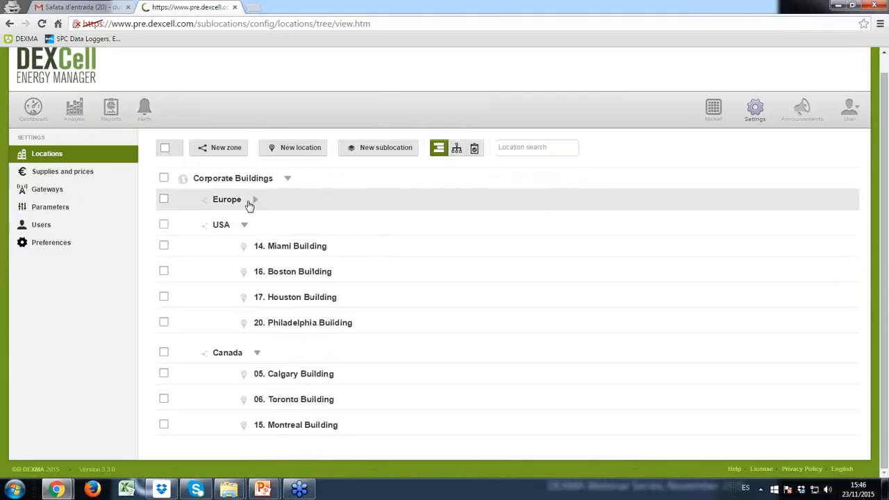
left_click(244, 226)
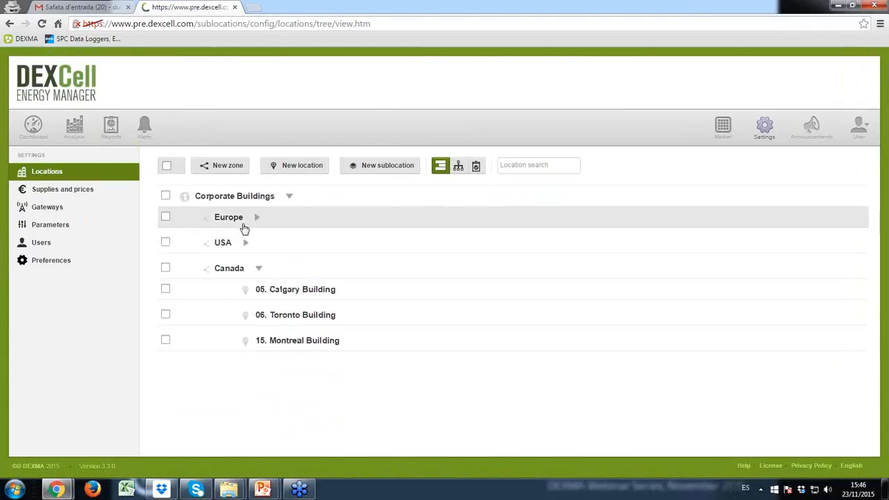
left_click(258, 269)
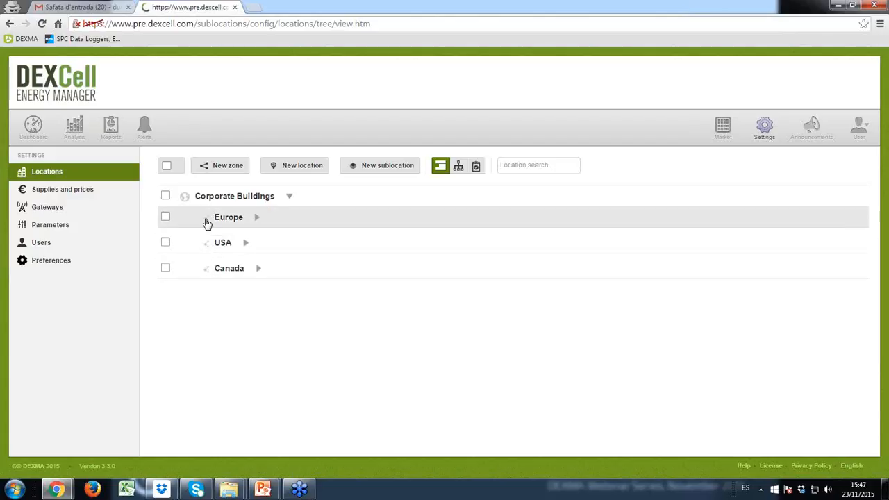
left_click(255, 219)
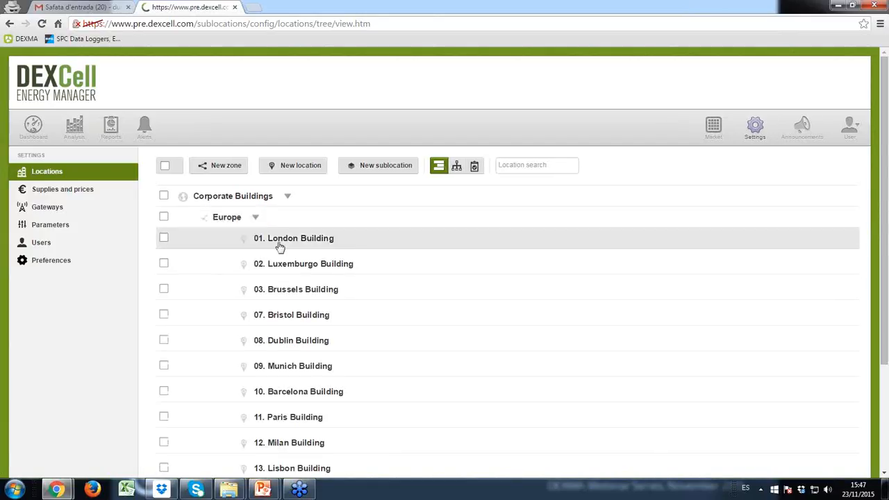
scroll(278, 248, "down", 1)
scroll(278, 249, "down", 2)
scroll(278, 250, "up", 2)
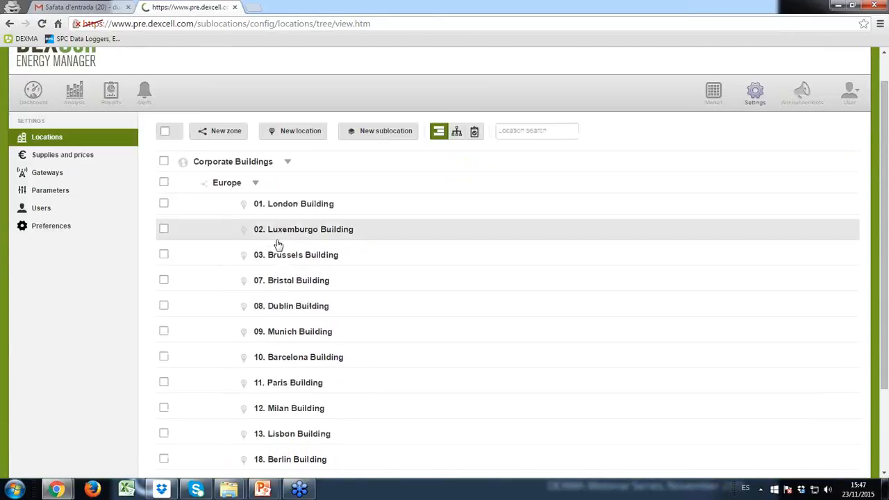
scroll(278, 251, "down", 2)
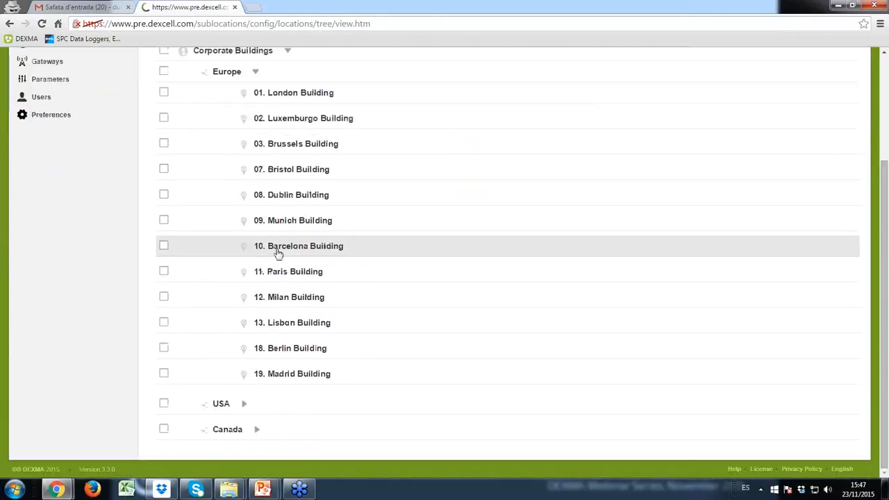
left_click(244, 407)
scroll(274, 397, "down", 2)
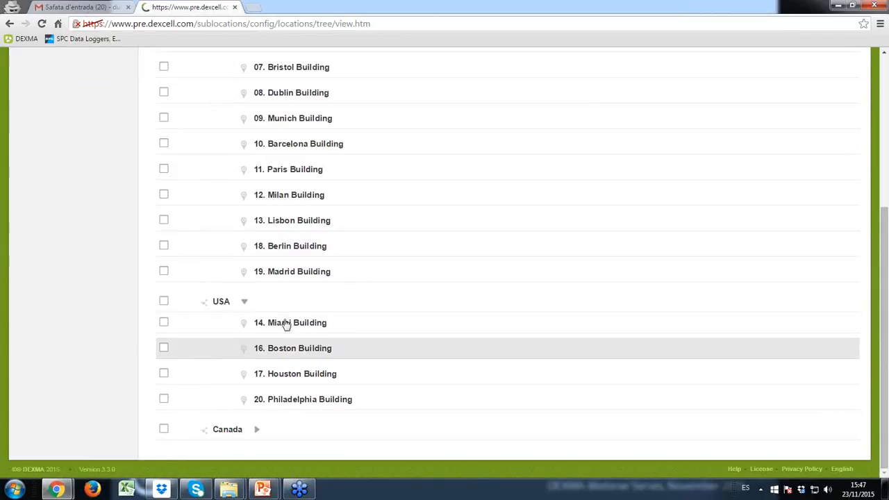
left_click(257, 430)
scroll(270, 417, "down", 2)
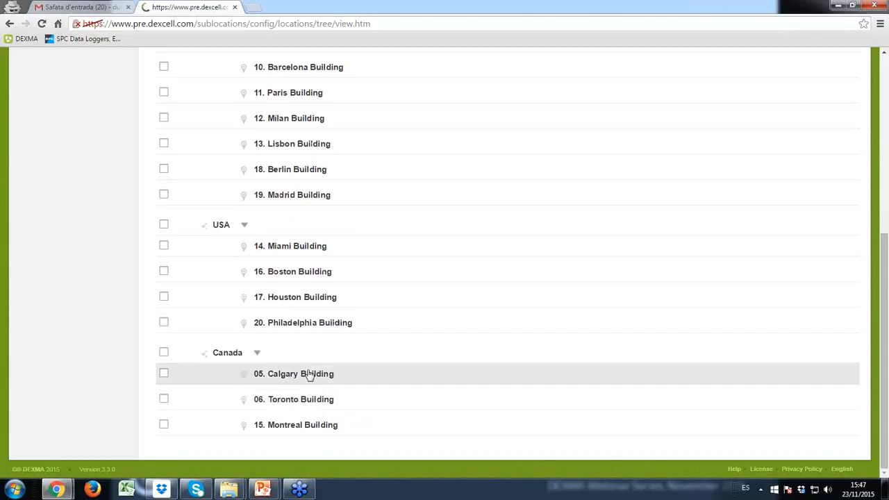
scroll(278, 389, "up", 1)
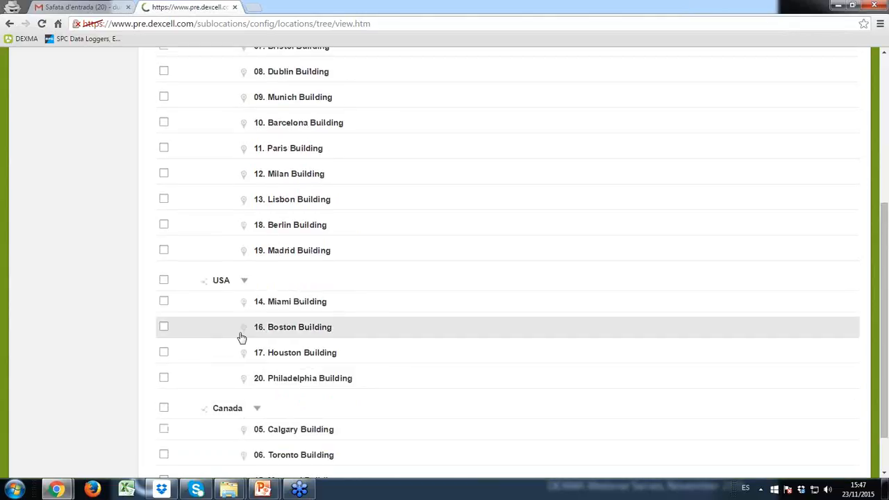
scroll(243, 319, "up", 4)
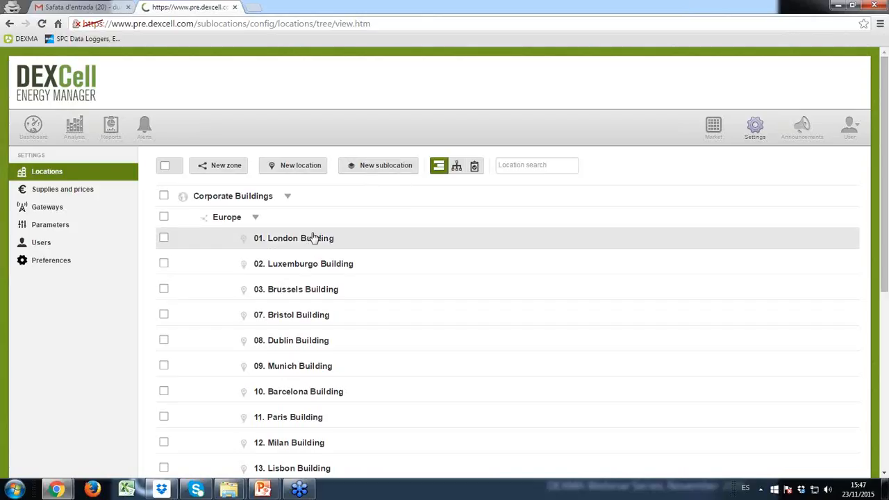
left_click(375, 165)
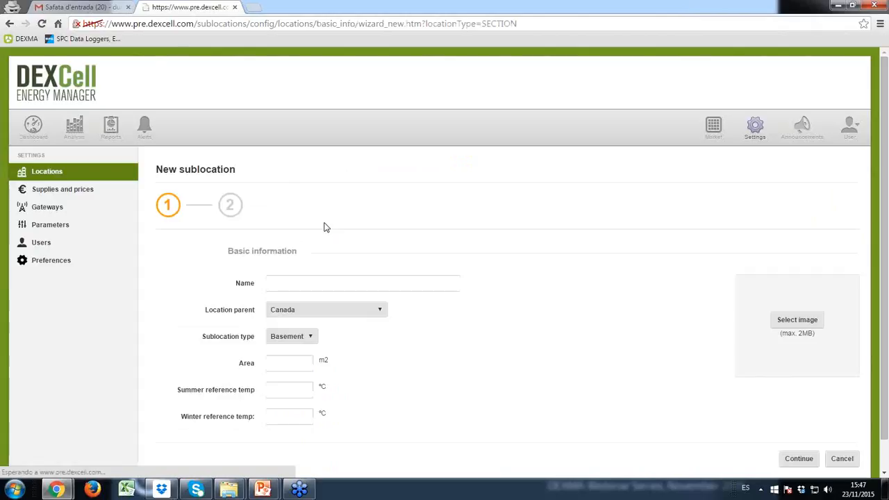
Start the new sublocation's name, with parent 01. London Building and type Tenant.
scroll(340, 184, "down", 1)
left_click(304, 250)
type("First")
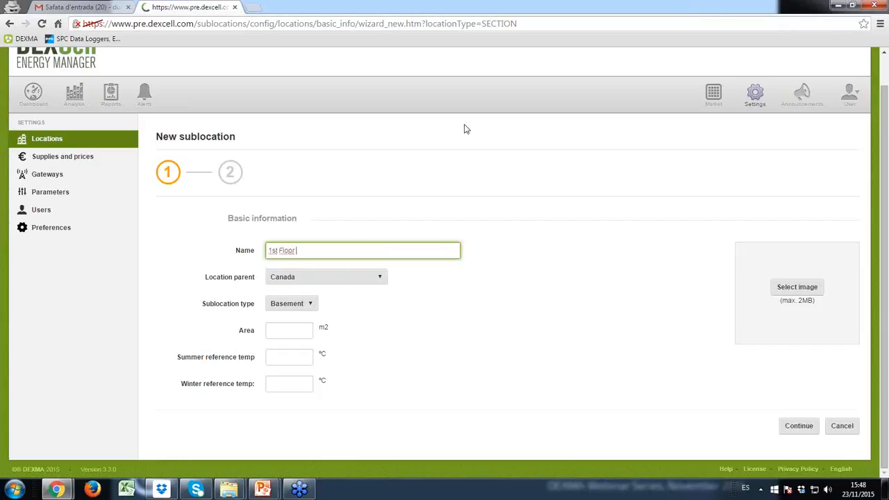
left_click(345, 280)
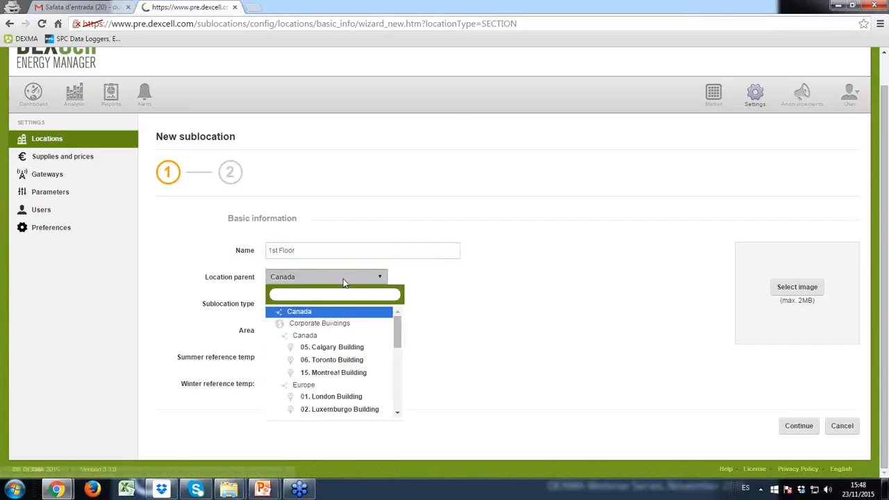
type("lond")
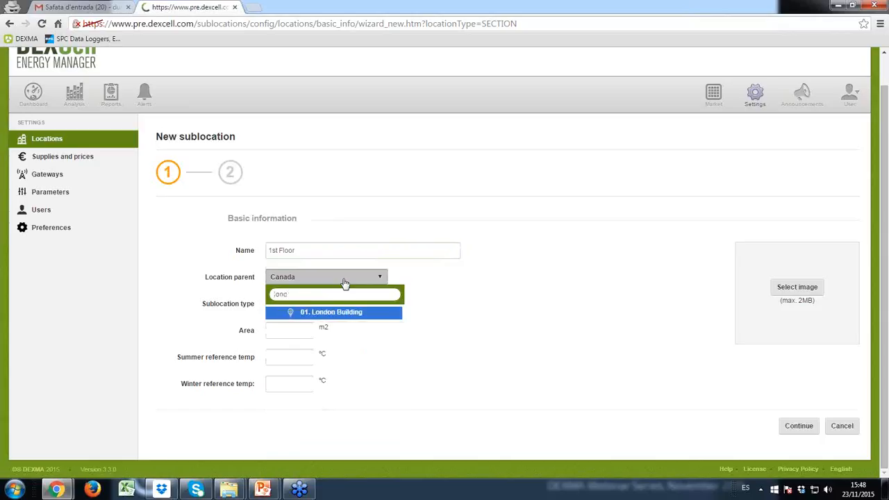
left_click(353, 314)
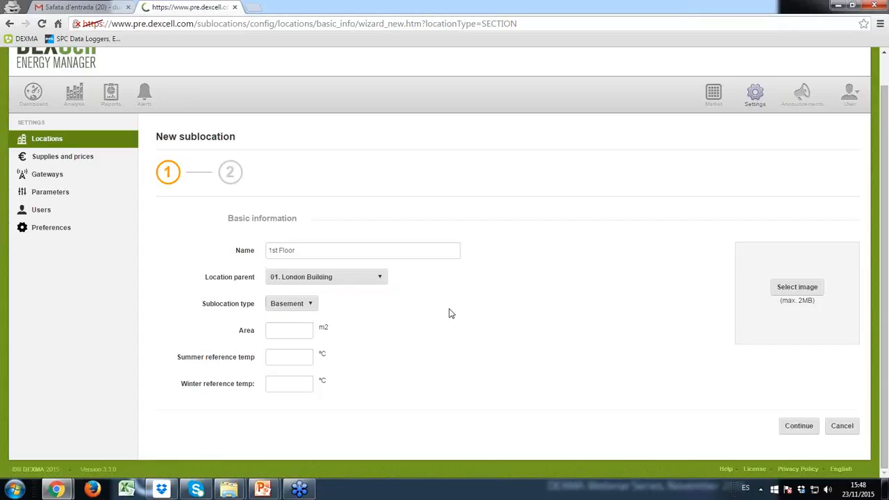
scroll(452, 313, "up", 1)
scroll(387, 334, "down", 1)
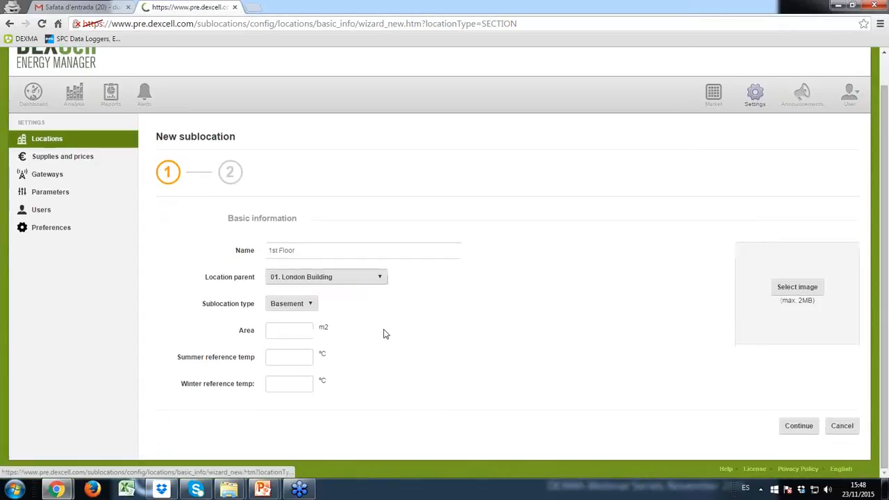
left_click(311, 303)
scroll(305, 359, "down", 2)
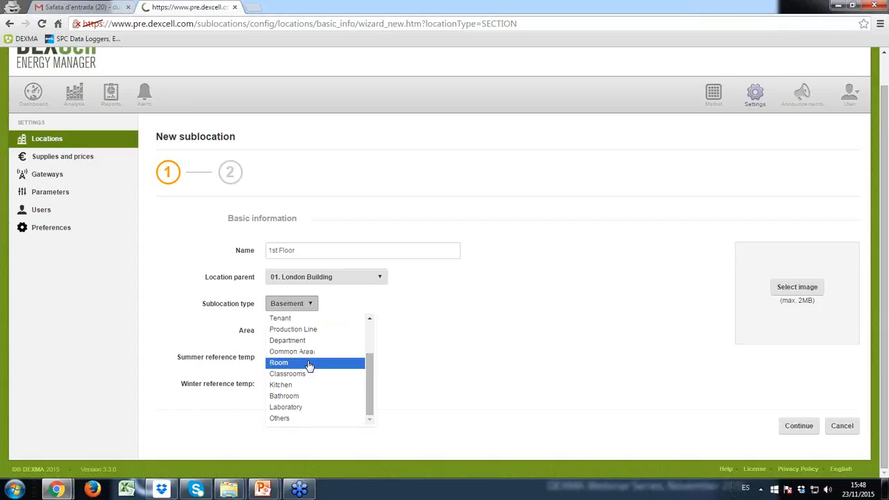
left_click(284, 319)
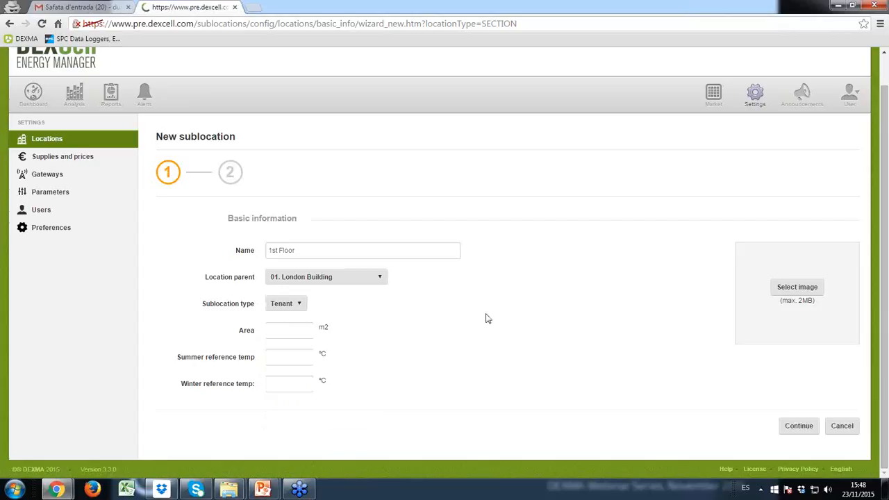
Complete the name as '1st Floor - Tenant 1' with summer 18 °C and winter 15 °C.
left_click(293, 329)
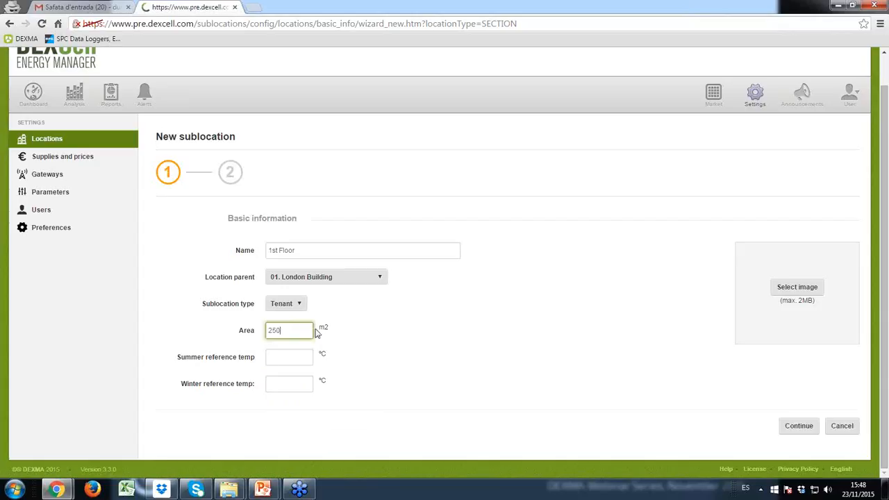
left_click(300, 253)
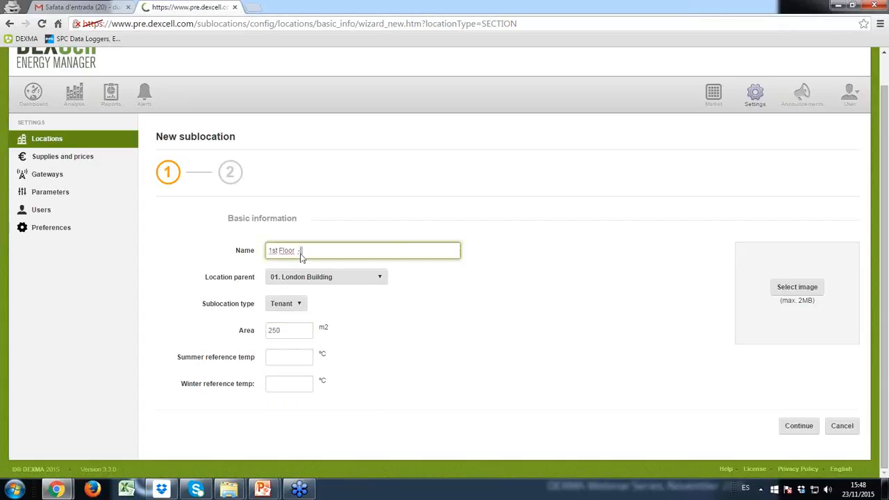
type("- Tenant 1")
key("Tab")
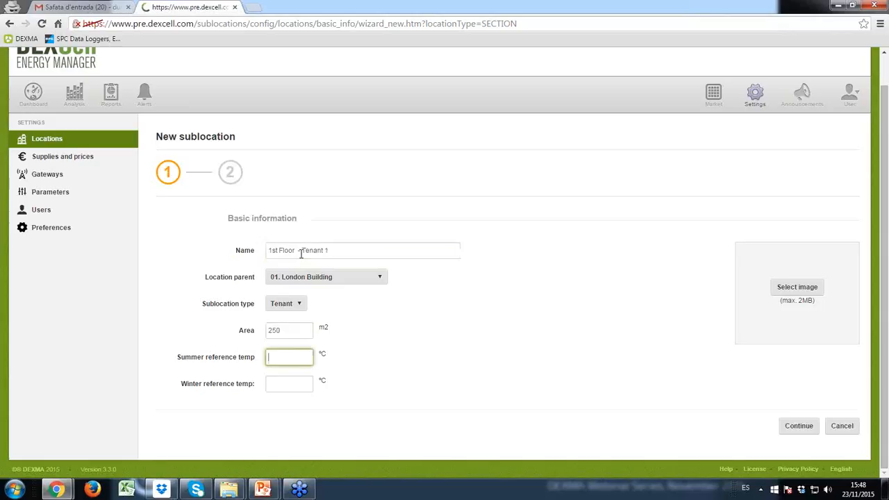
type("18")
key("Tab")
type("15")
key("Tab")
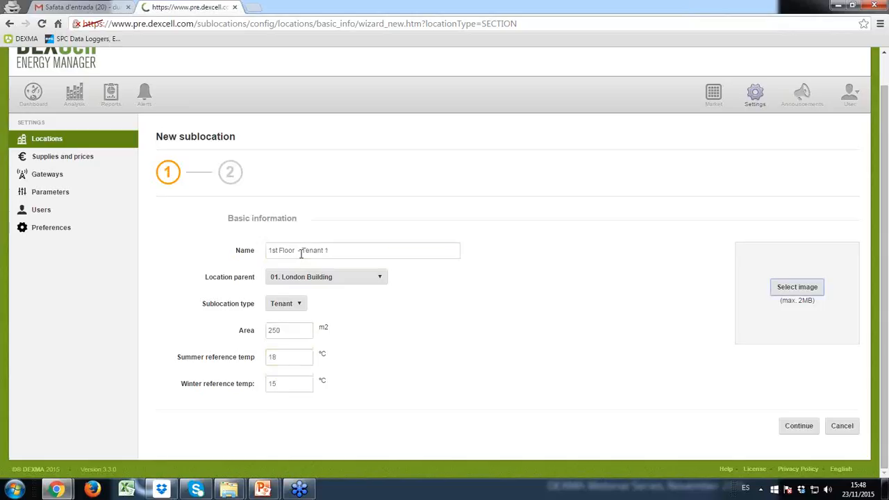
key("Tab")
Skip device assignment and save '1st Floor - Tenant 1' under 01. London Building.
left_click(800, 432)
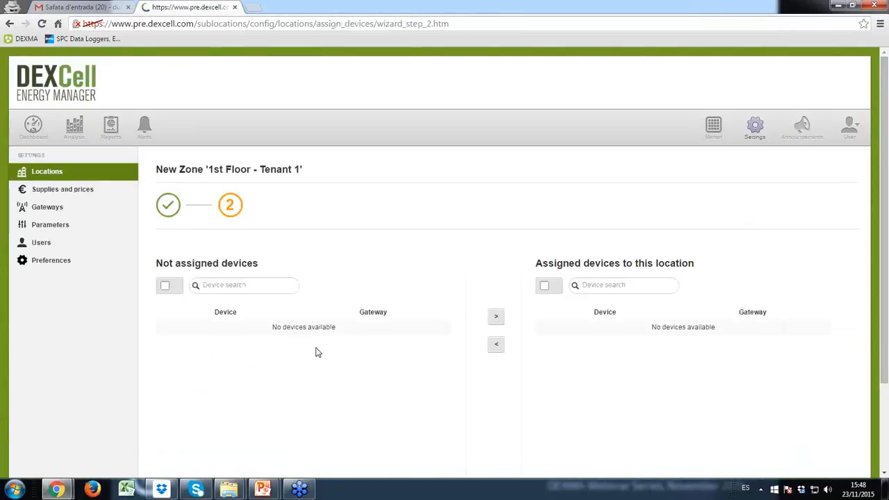
scroll(311, 352, "down", 2)
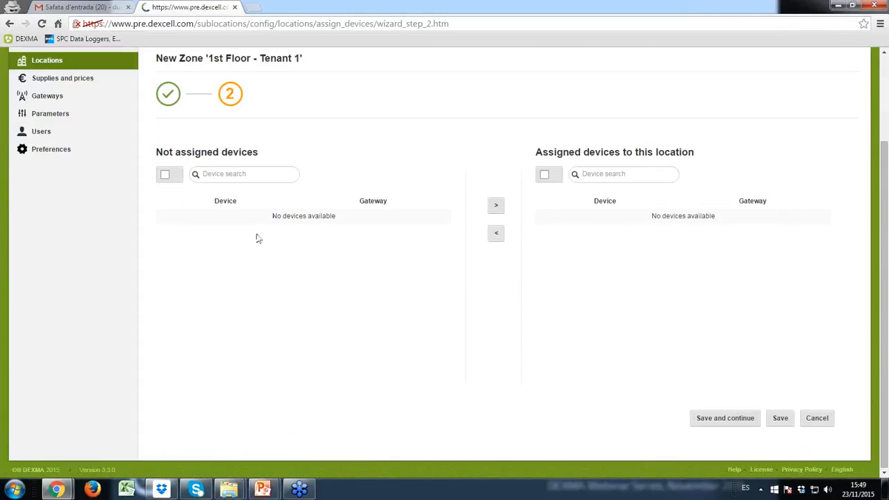
scroll(320, 285, "up", 1)
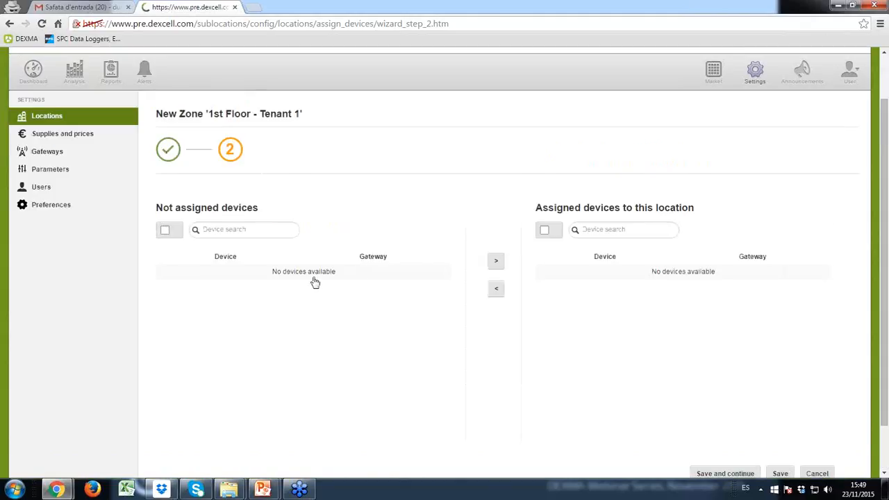
scroll(317, 282, "down", 1)
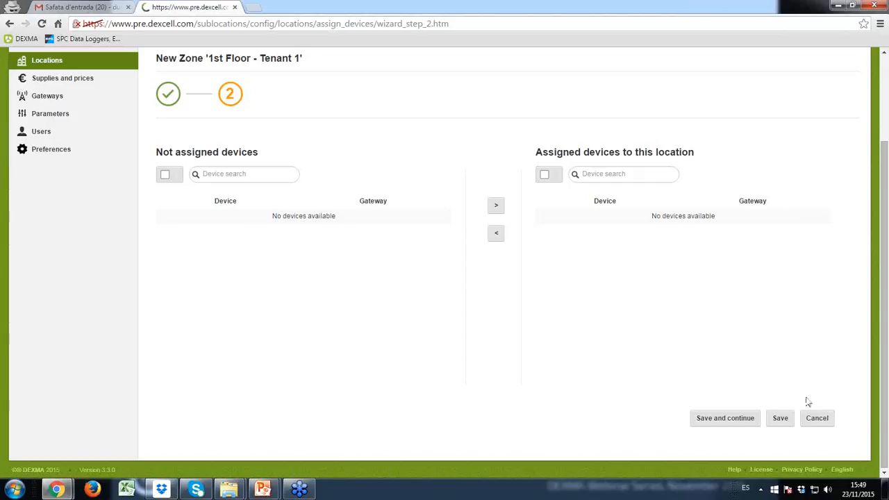
left_click(780, 418)
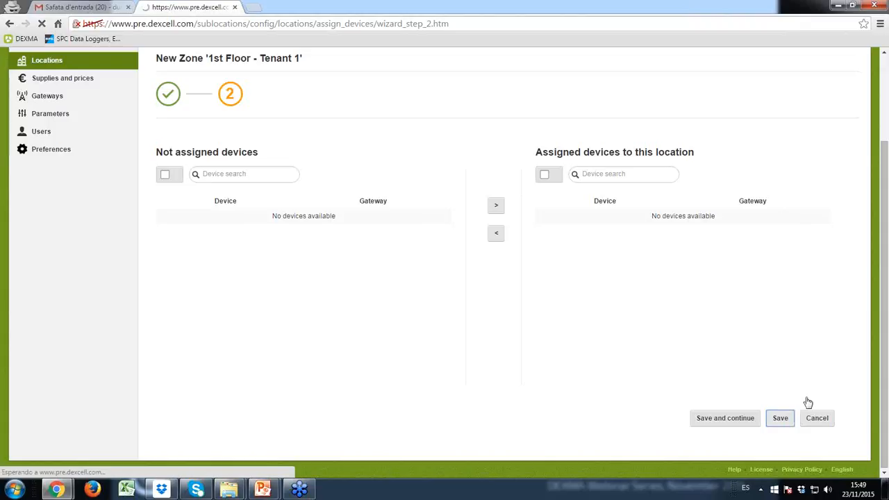
scroll(504, 313, "up", 2)
Inspect the 1st Floor - Tenant 1 details from the locations tree, then go back.
left_click(62, 174)
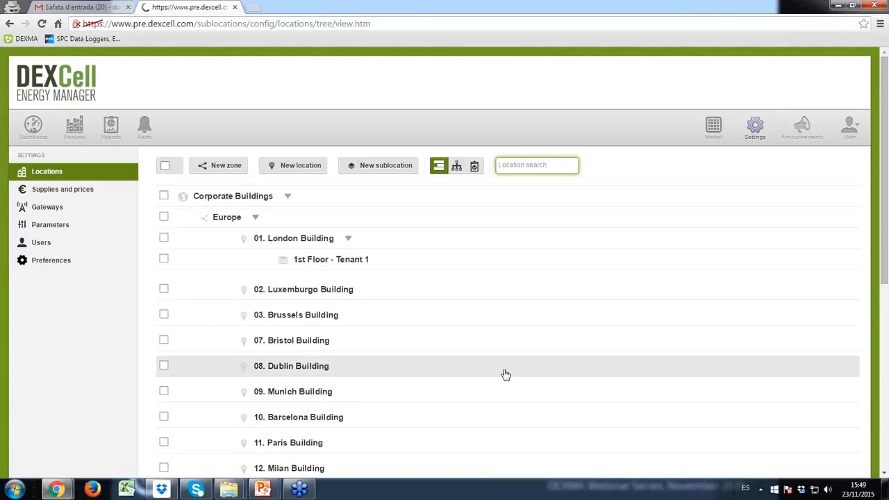
left_click(337, 259)
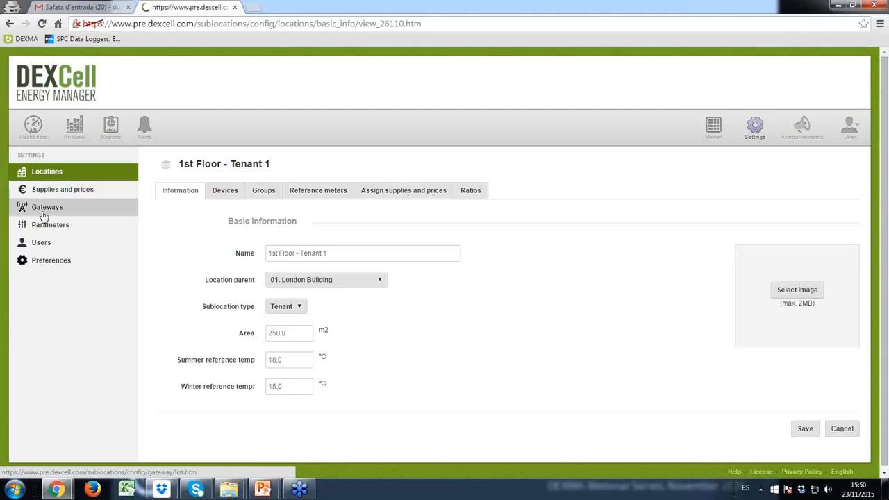
left_click(59, 174)
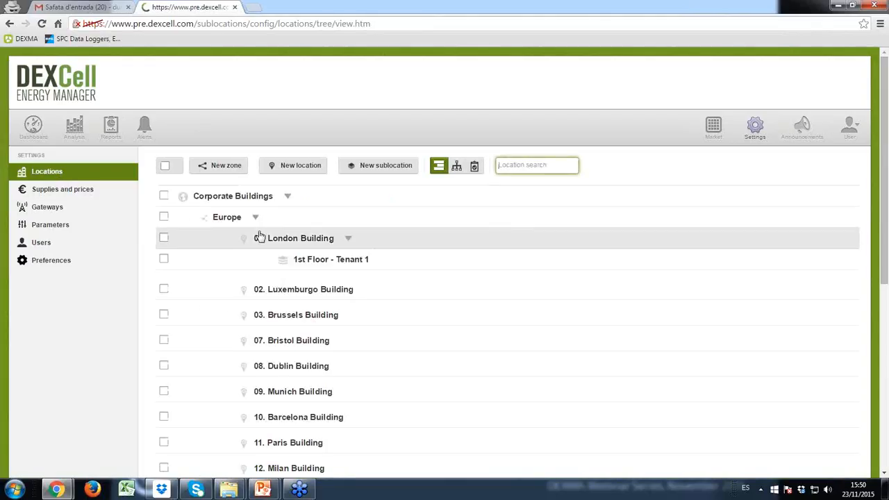
Review the Europe region's name, parent options, devices, and supply and price assignments.
left_click(224, 220)
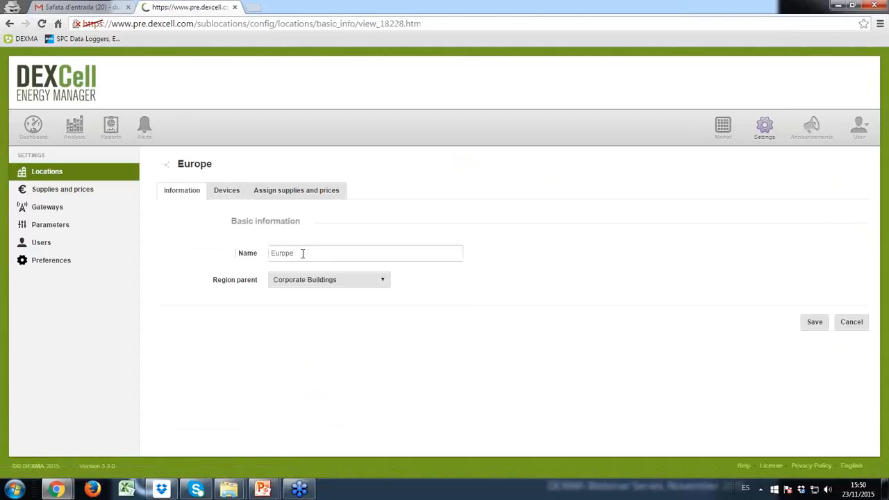
left_click_drag(302, 253, 264, 257)
left_click(308, 280)
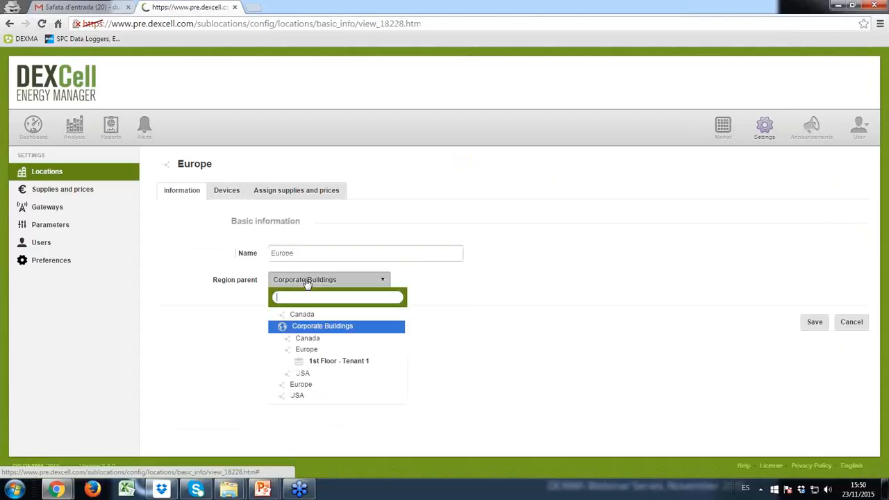
left_click(506, 269)
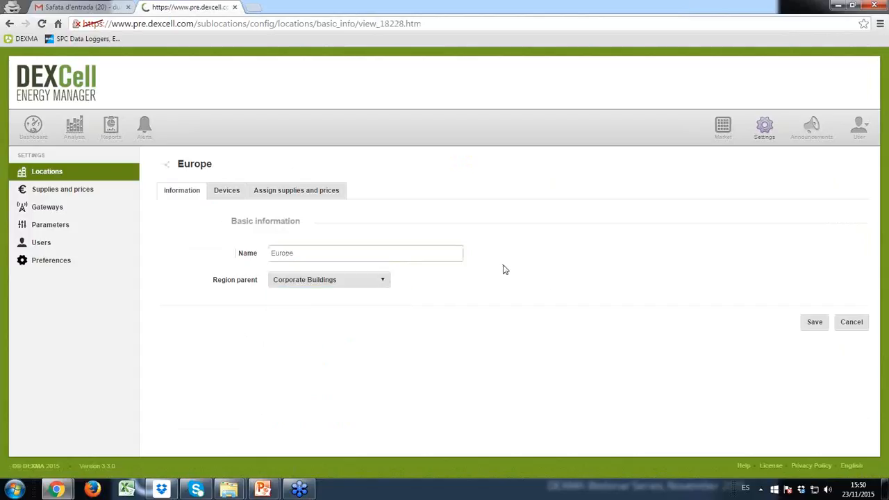
left_click(227, 190)
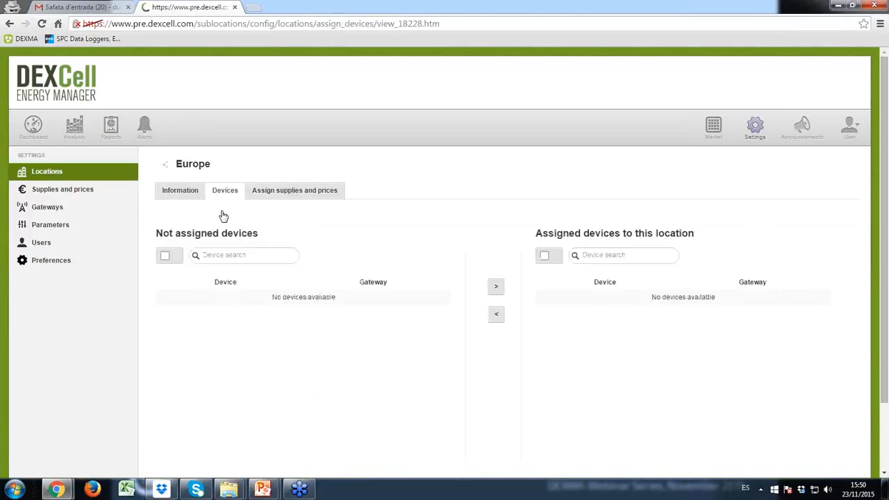
left_click(284, 192)
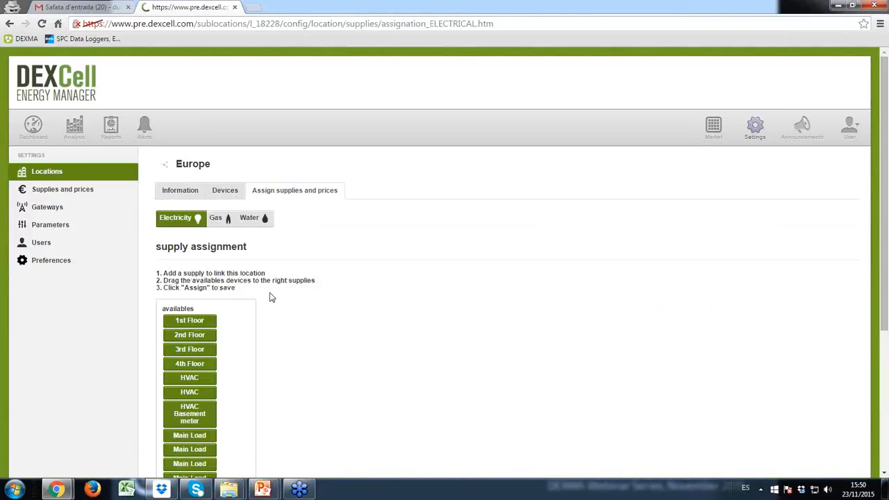
scroll(234, 303, "down", 3)
scroll(238, 304, "up", 4)
left_click(93, 172)
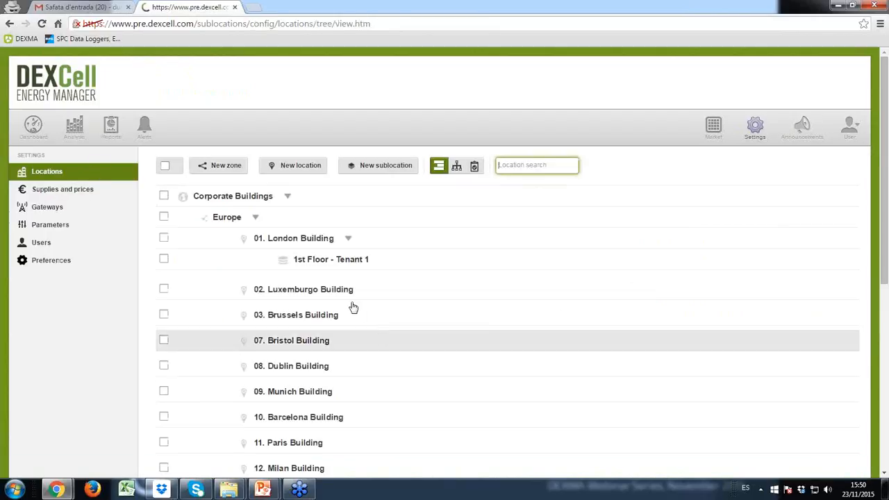
Scroll through the locations tree and reload it from the Locations link.
scroll(253, 225, "down", 5)
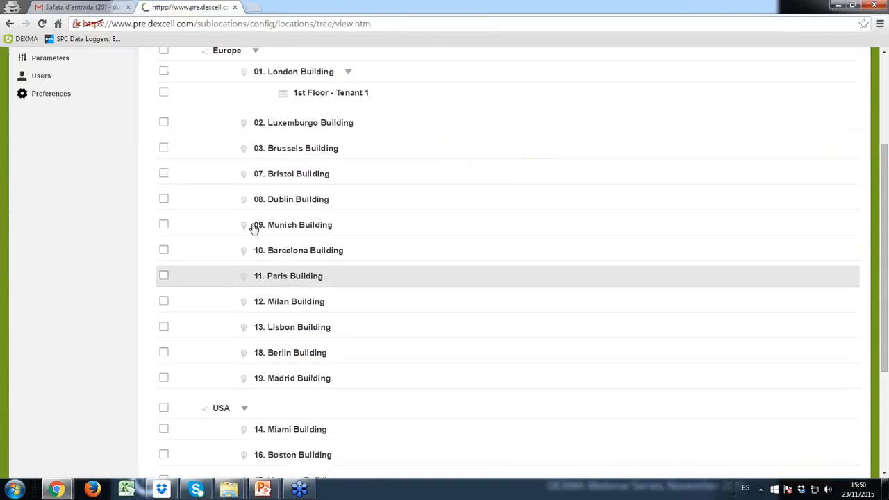
scroll(266, 282, "up", 5)
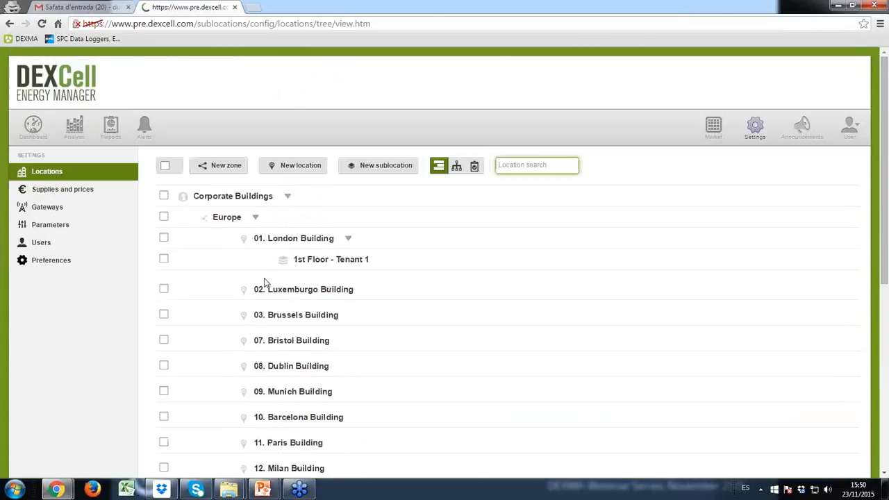
left_click(66, 172)
Search 'londo' and view the 01. London Building details, then return to the tree.
type("londo")
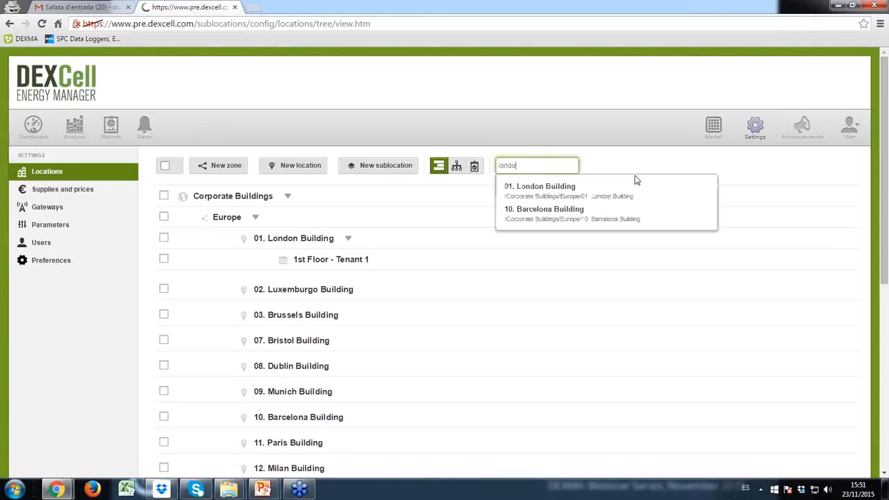
left_click(635, 180)
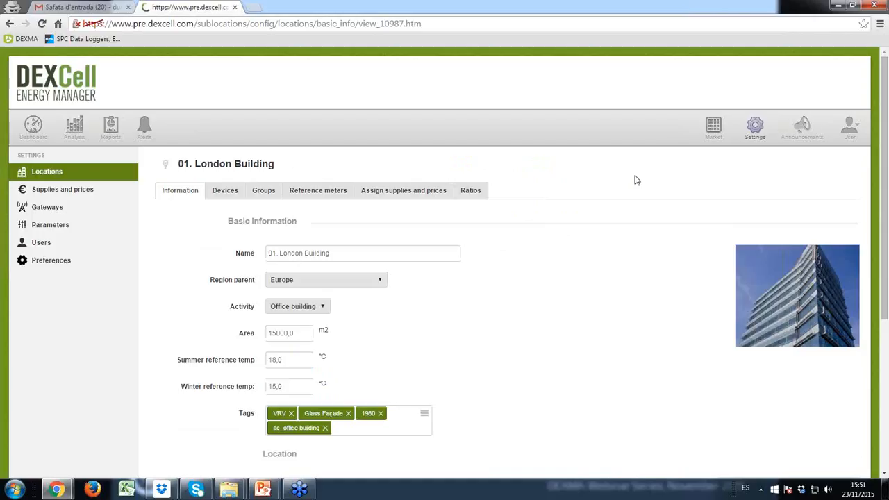
left_click(66, 175)
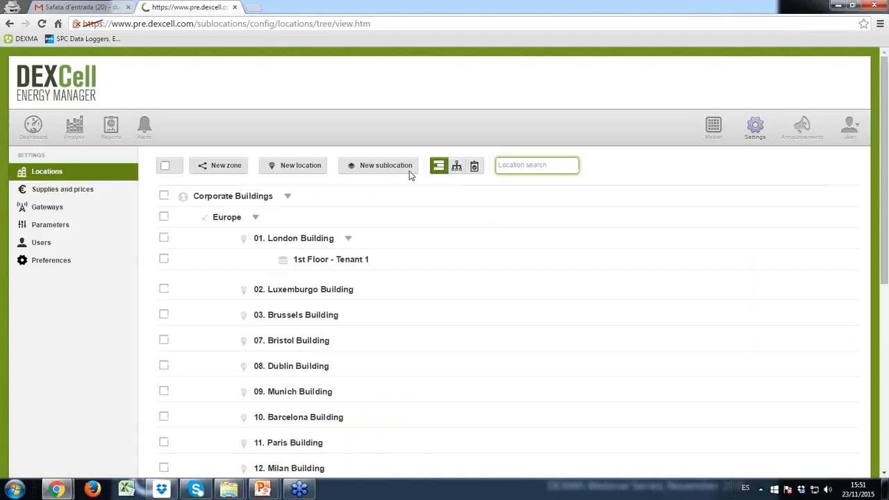
Search 'Lux' and view the 02. Luxemburgo Building details, then return to the list.
type("Lux")
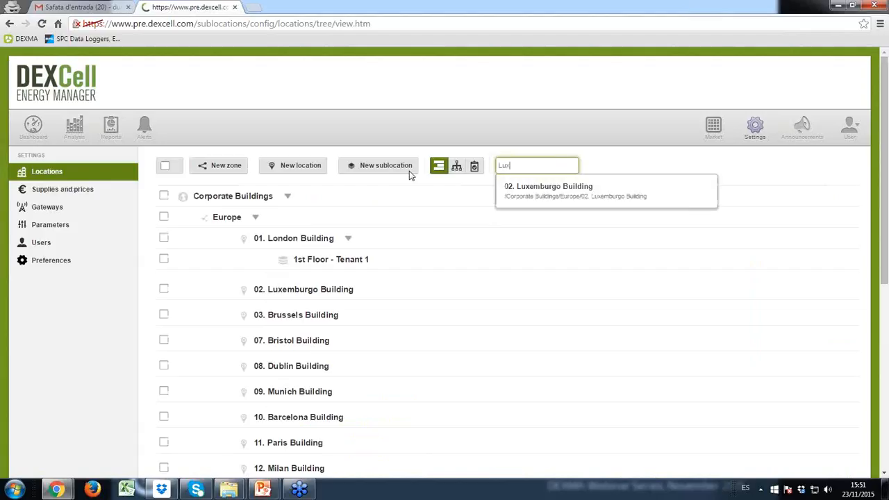
key("Down")
key("Return")
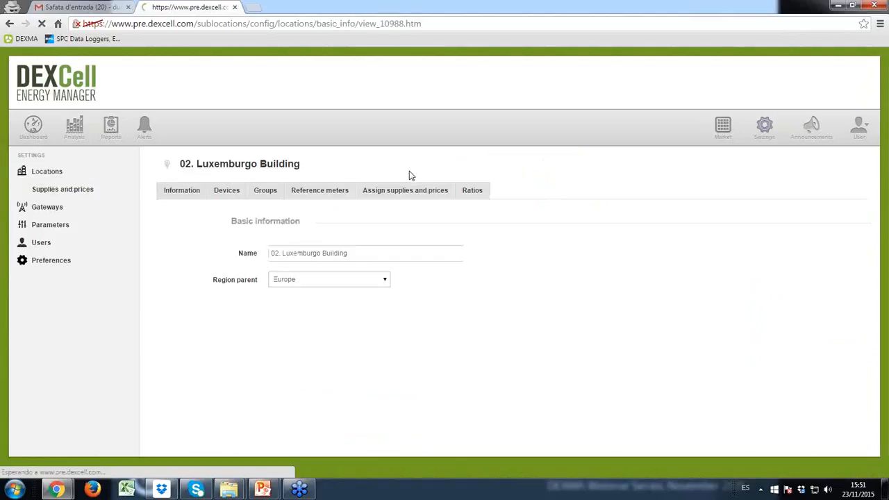
scroll(386, 279, "down", 2)
scroll(387, 279, "up", 2)
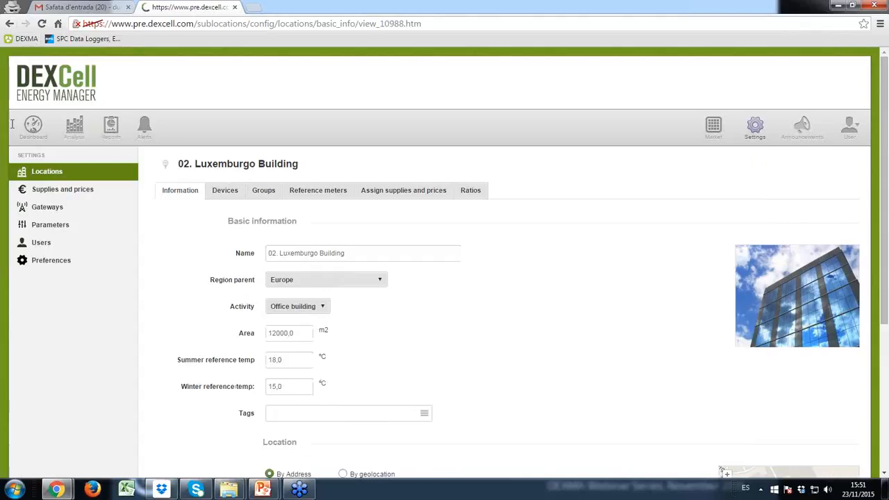
left_click(43, 174)
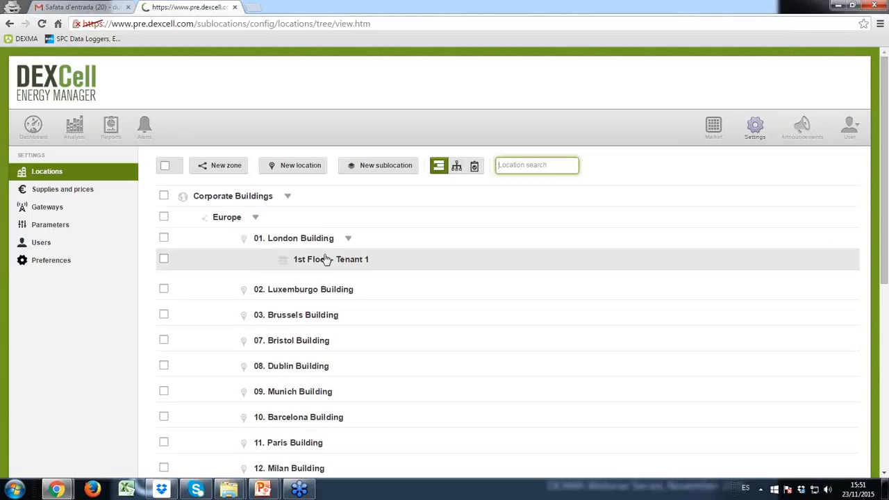
Switch to the hierarchy graph and zoom and pan it around the Europe branch.
left_click(456, 169)
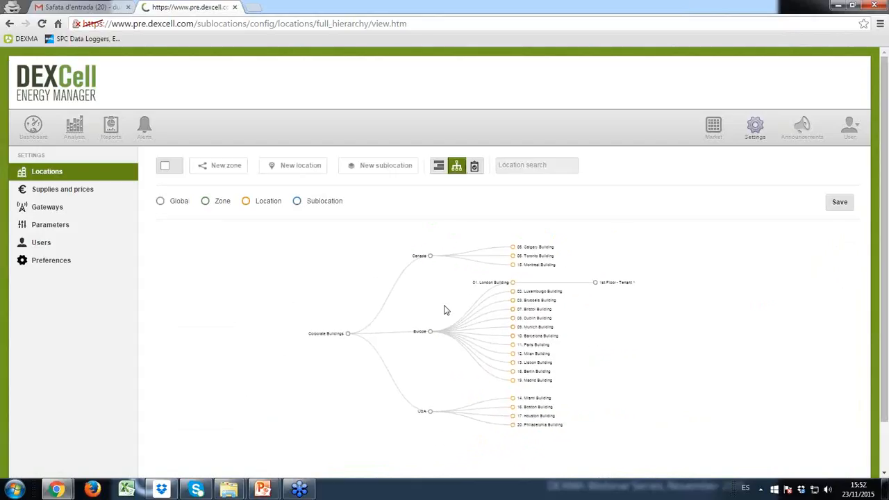
scroll(394, 322, "up", 10)
left_click_drag(514, 351, 365, 318)
scroll(363, 286, "up", 5)
left_click_drag(486, 413, 378, 331)
scroll(380, 320, "down", 10)
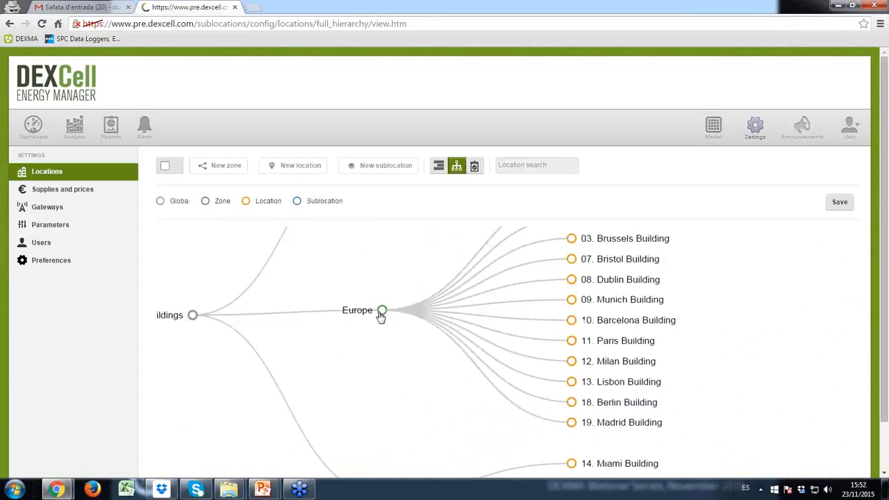
scroll(375, 321, "down", 5)
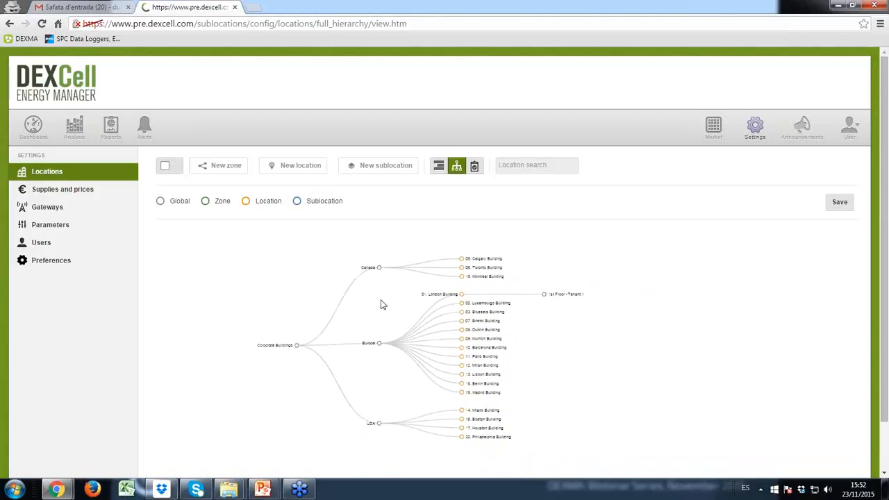
Collapse and re-expand the Canada, Europe and USA branches, then pan to Corporate Buildings.
left_click(382, 263)
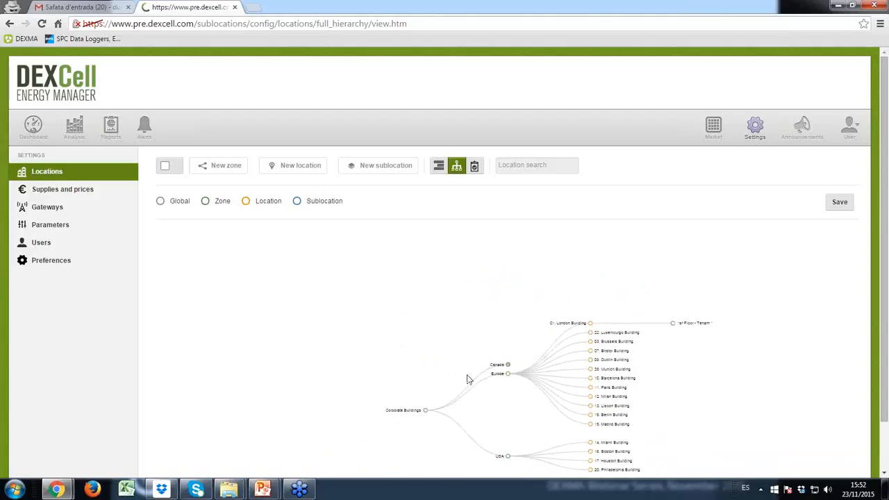
scroll(423, 329, "up", 5)
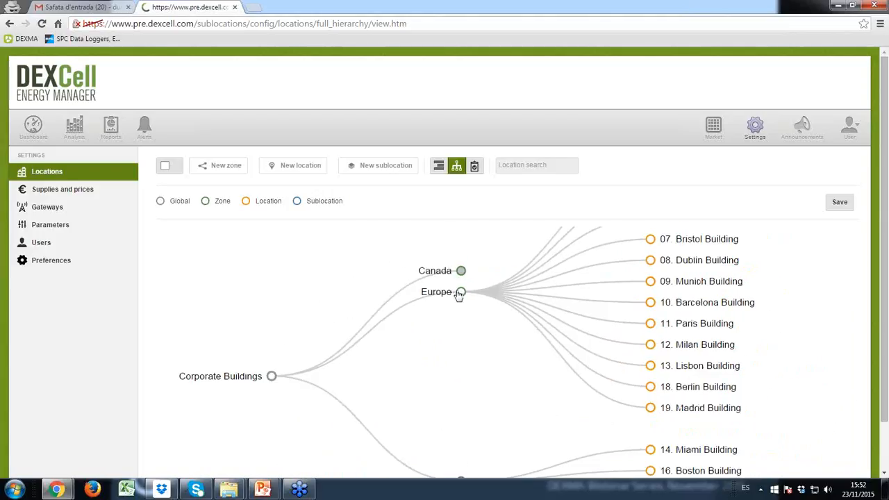
left_click(461, 292)
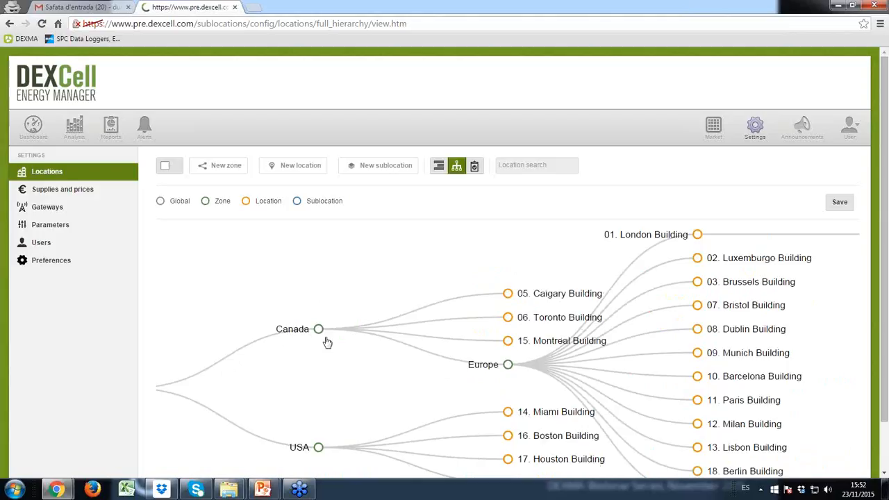
left_click(318, 329)
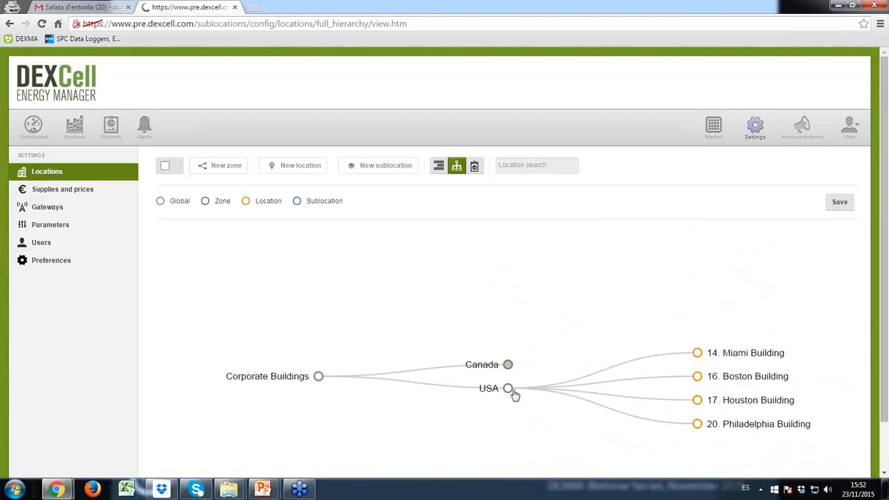
left_click(508, 388)
left_click(509, 342)
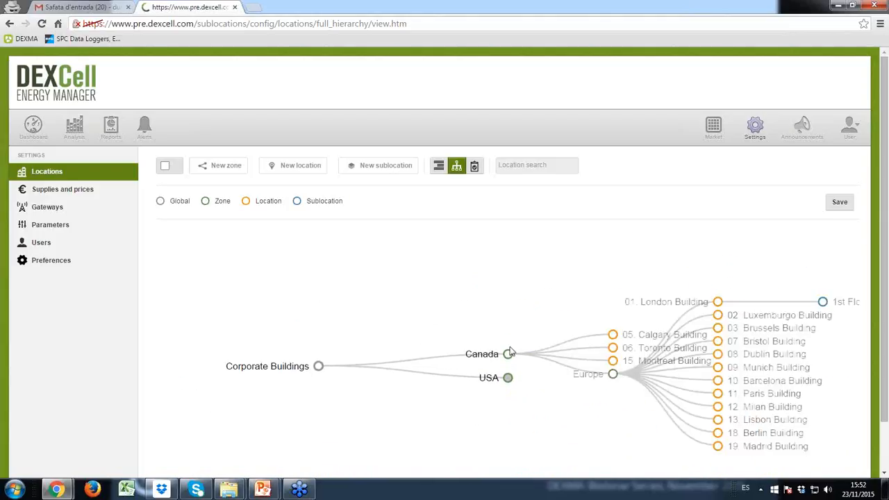
left_click(696, 400)
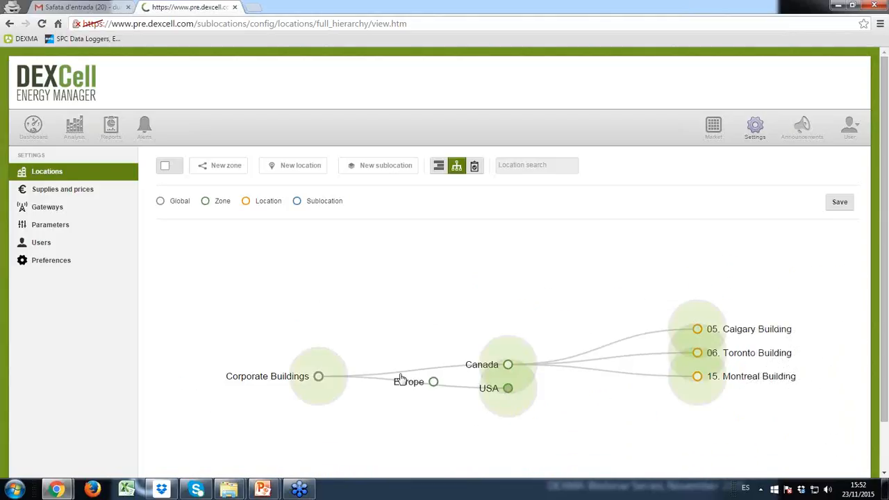
left_click(320, 371)
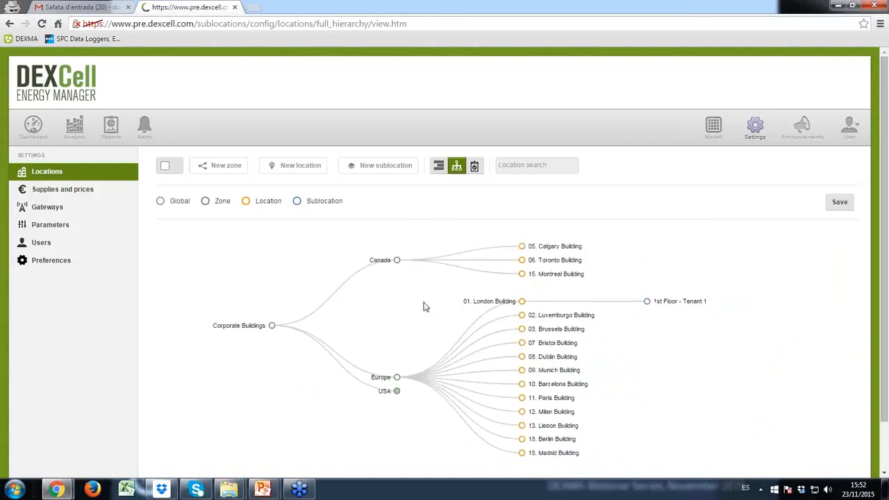
scroll(556, 407, "up", 5)
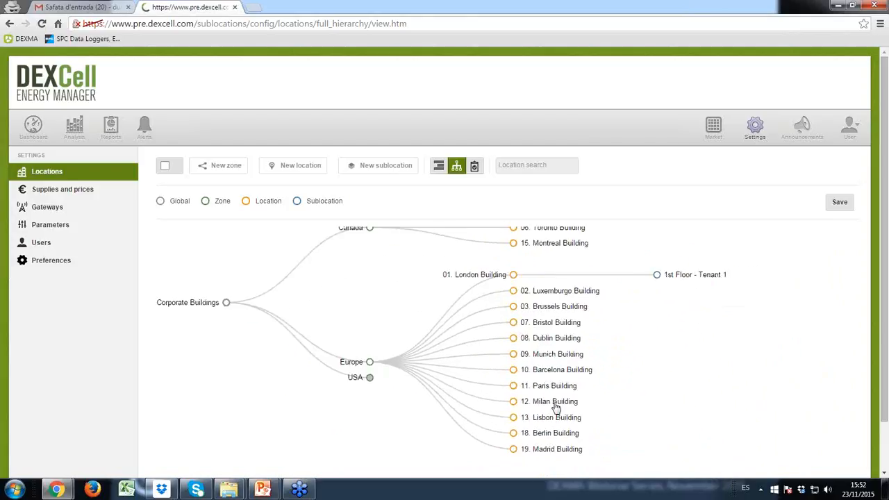
scroll(458, 350, "up", 2)
scroll(454, 346, "down", 5)
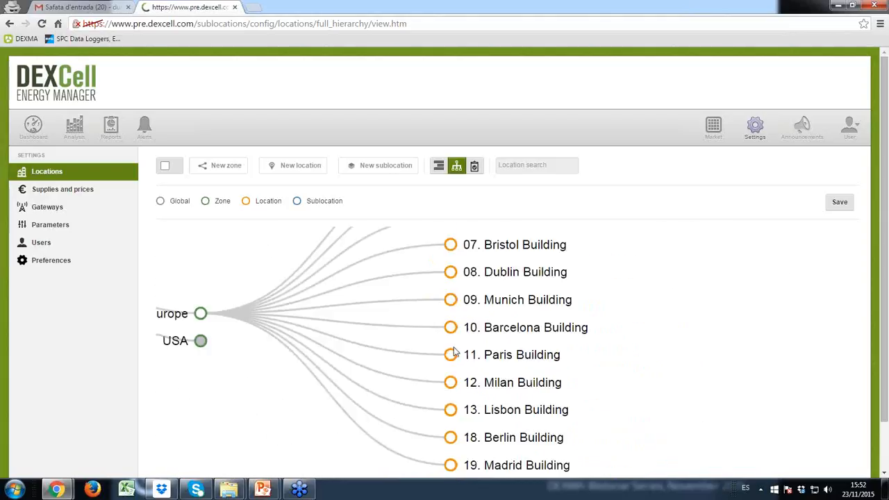
left_click_drag(353, 284, 445, 350)
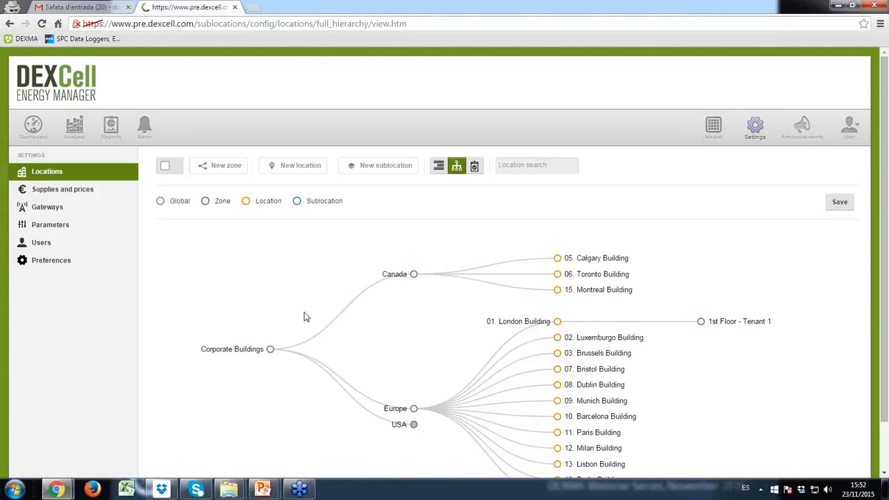
Drag the 1st Floor - Tenant 1 node onto 02. Luxemburgo Building and save the graph.
left_click(272, 352)
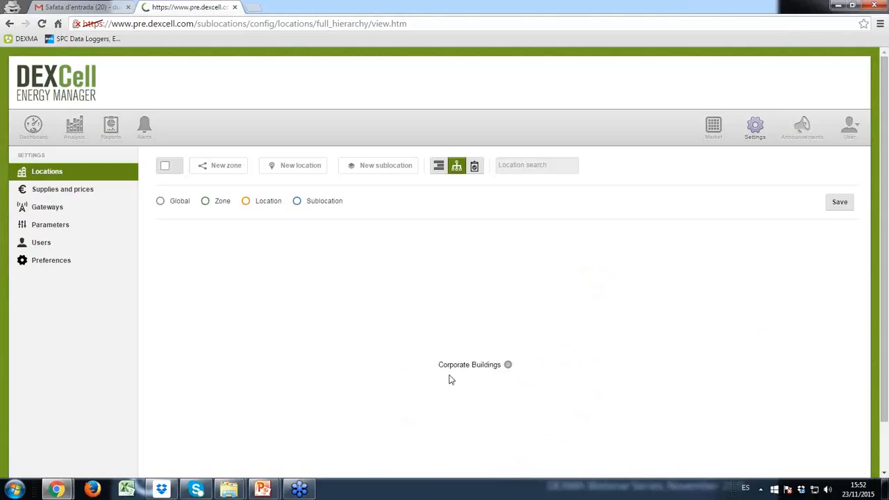
left_click(509, 366)
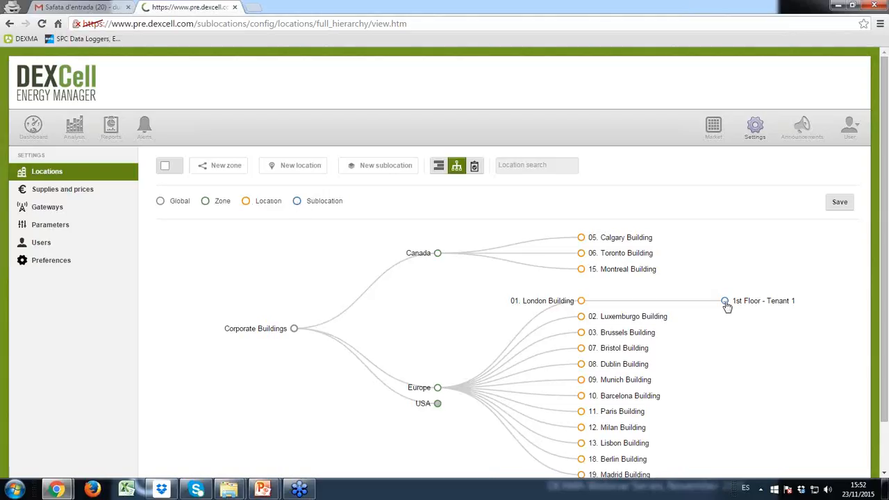
left_click_drag(726, 306, 583, 328)
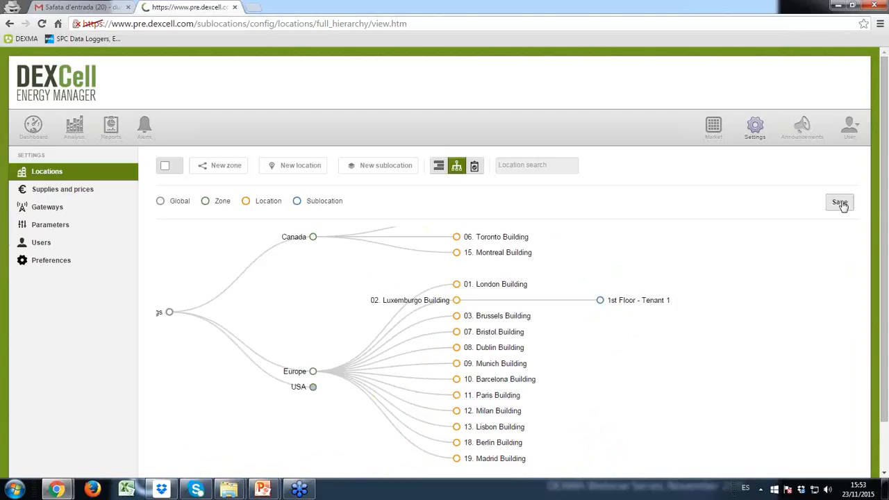
left_click(840, 204)
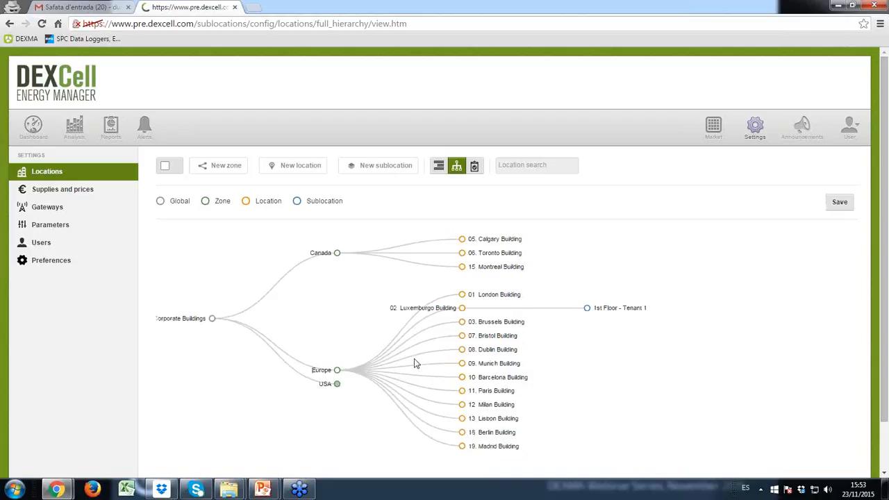
Expand all buildings in the inventory list, scroll through them, then return to the Agenda slide show.
left_click(476, 170)
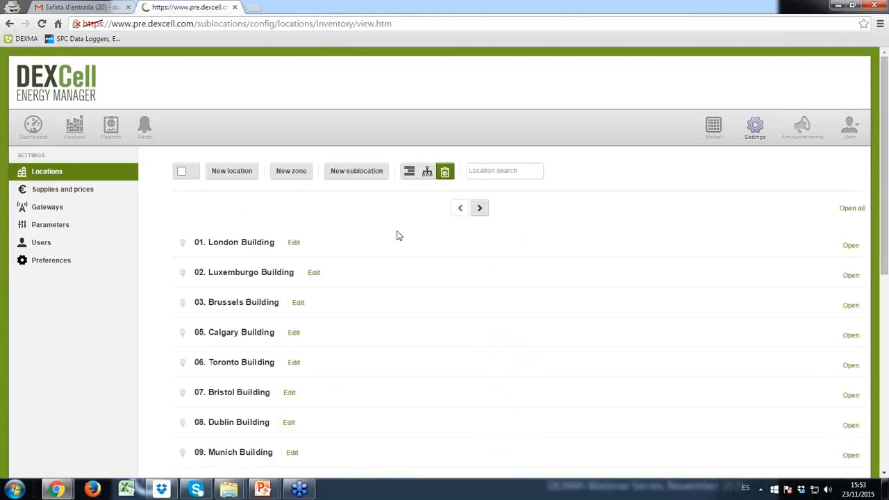
left_click(851, 210)
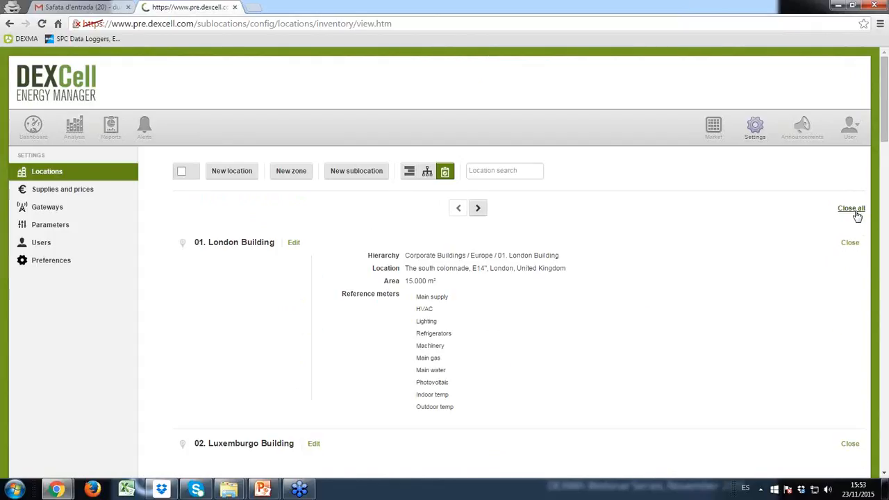
scroll(411, 219, "down", 2)
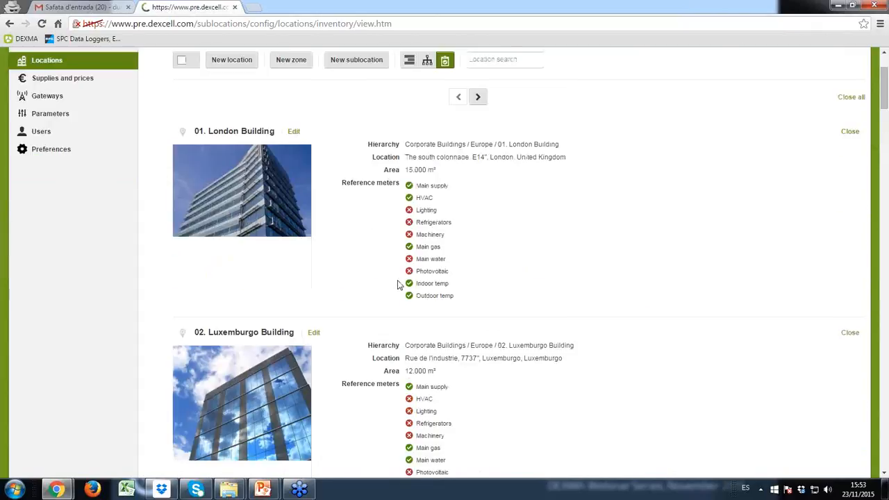
scroll(399, 281, "down", 11)
scroll(400, 281, "up", 14)
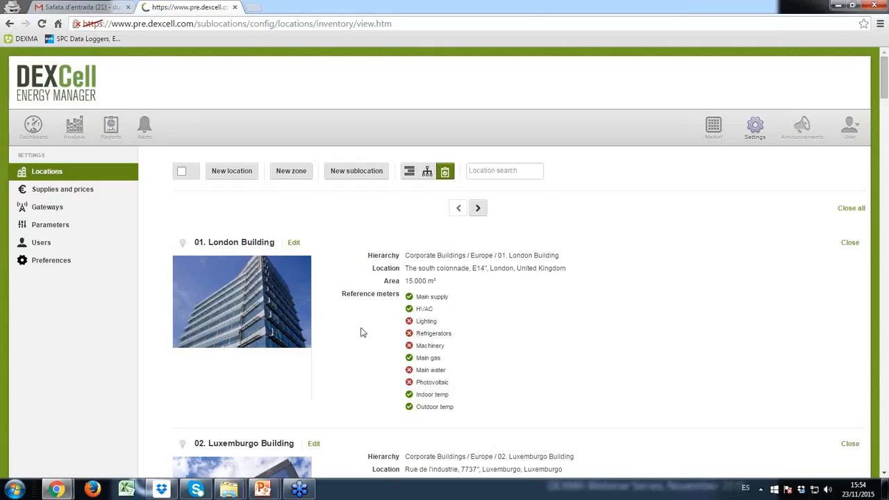
mouse_move(262, 489)
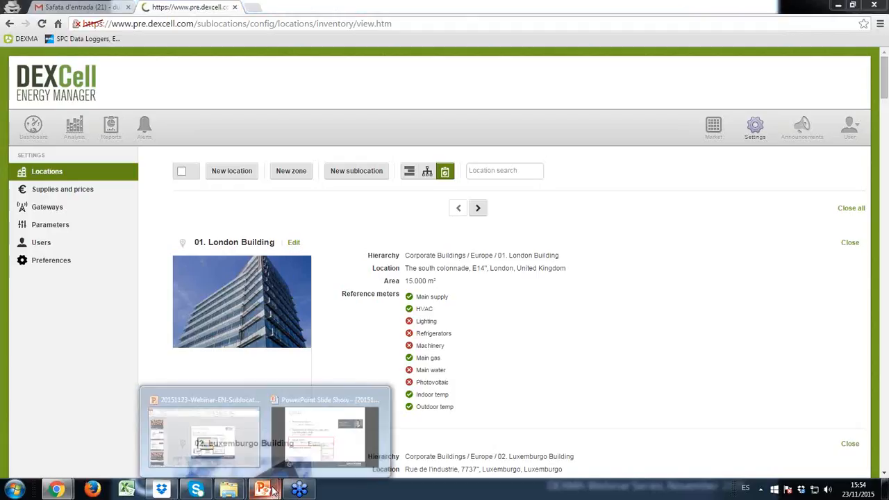
left_click(306, 444)
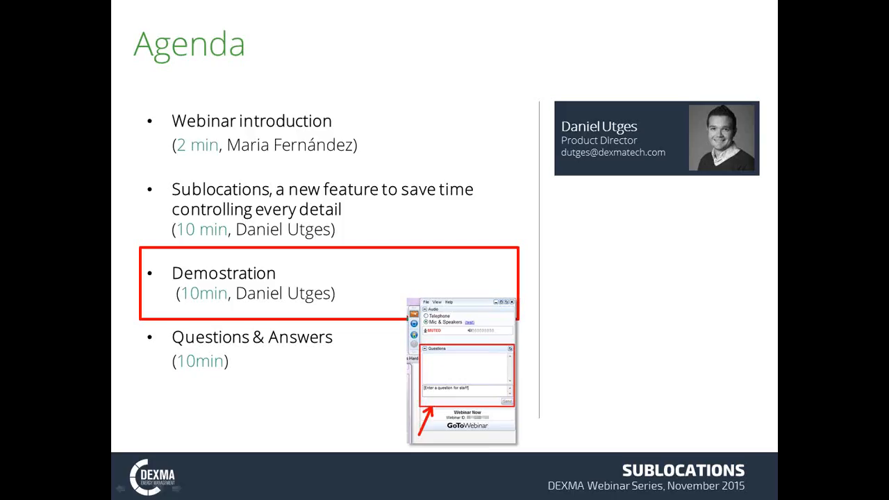